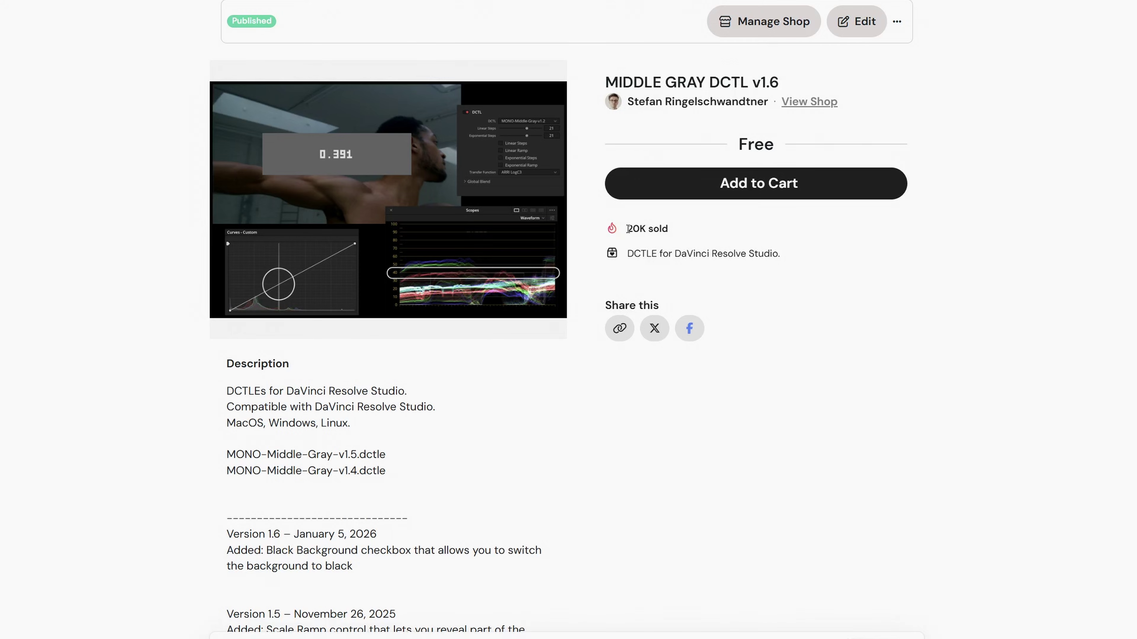
drag(627, 228, 666, 229)
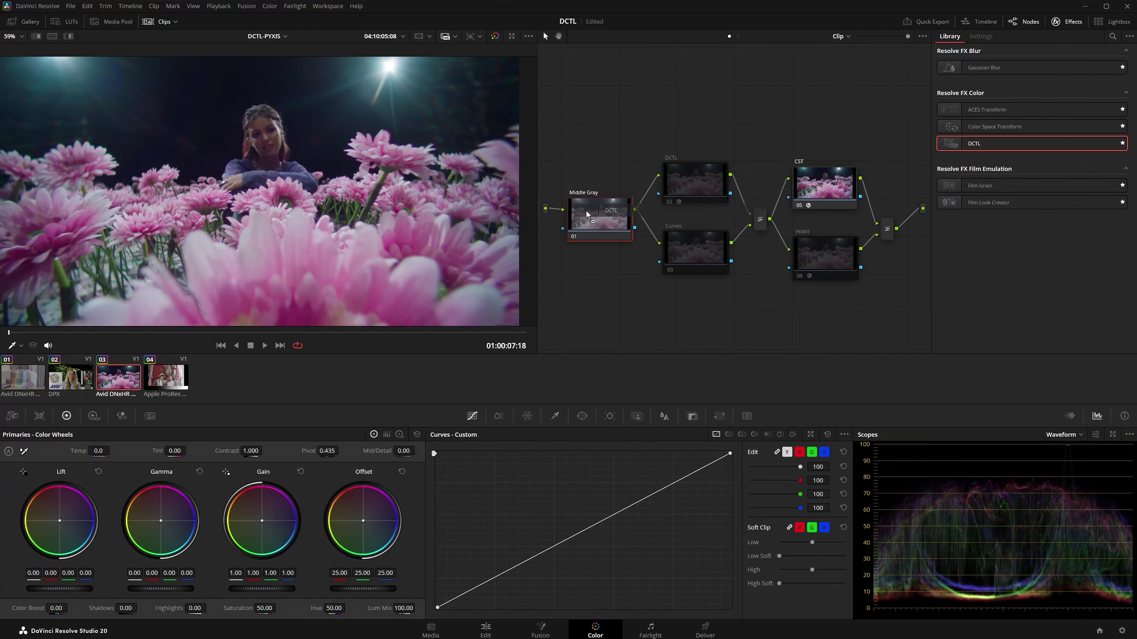
Step: Add the DCTL effect to the Middle Gray node, load MONO-Middle-Gray-v1.6 and set its transfer function to ARRI LogC3
drag(587, 210, 586, 210)
click(1090, 64)
click(1071, 136)
click(1011, 181)
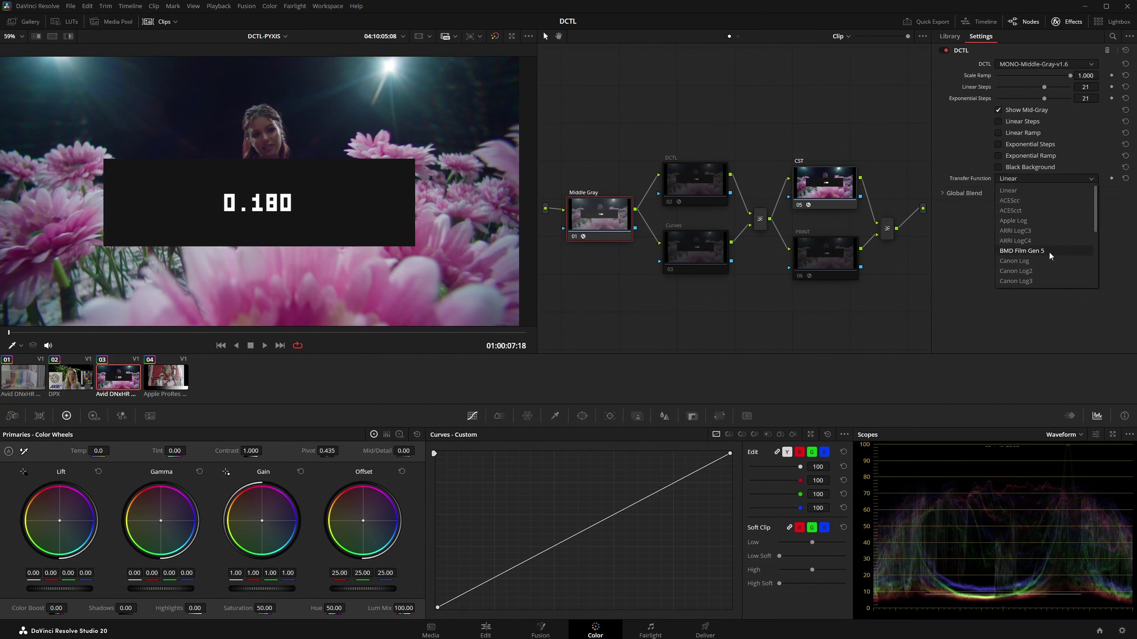
click(1043, 232)
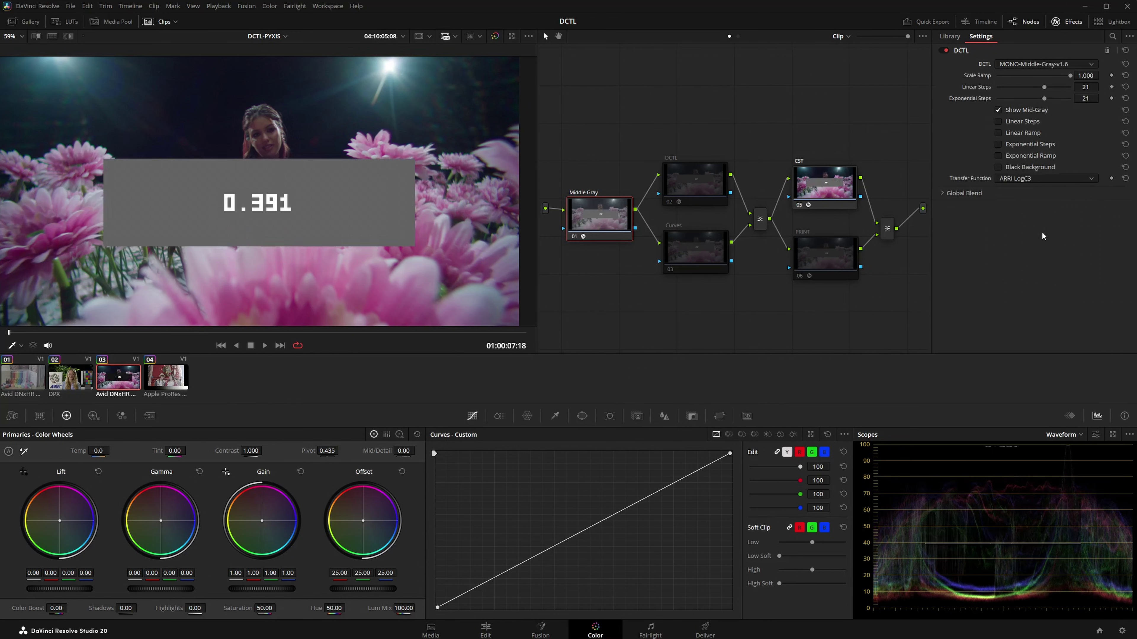
Step: Enable the Curves node, set its pivot to 0.391 and adjust its contrast around that pivot
click(699, 244)
key(ctrl+d)
drag(330, 451, 351, 446)
key(BackSpace)
key(BackSpace)
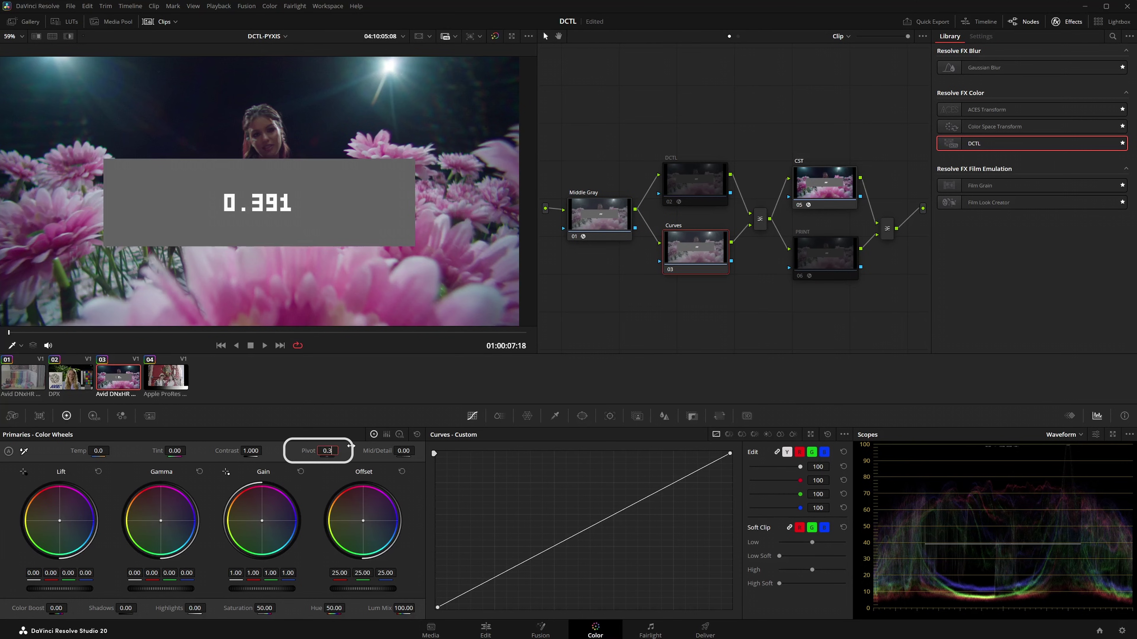
text(91)
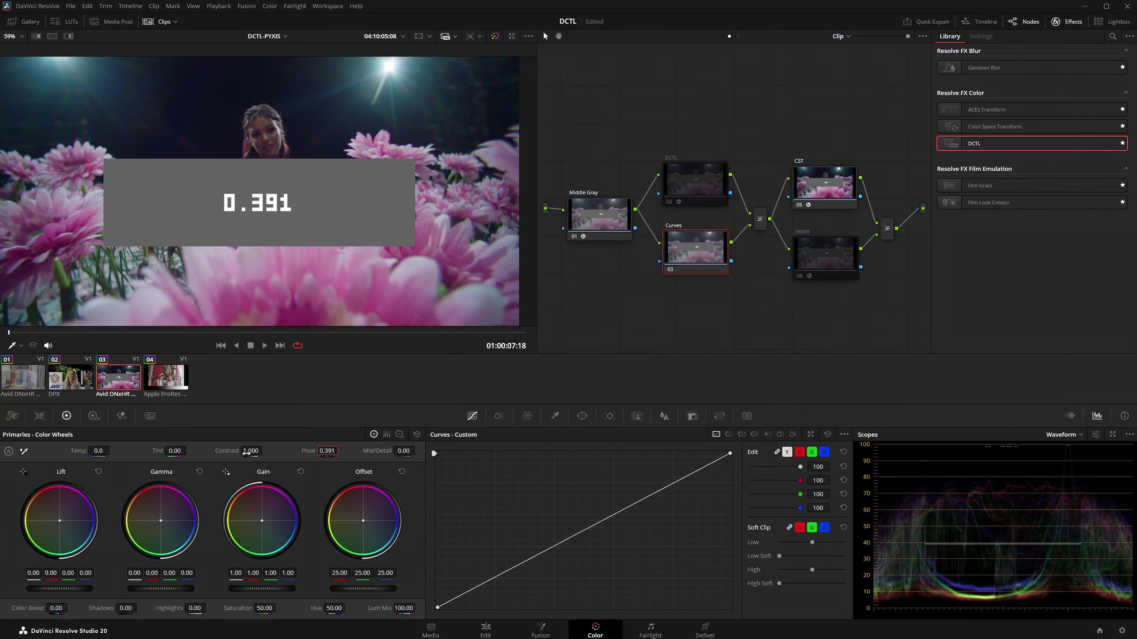
drag(247, 453, 275, 450)
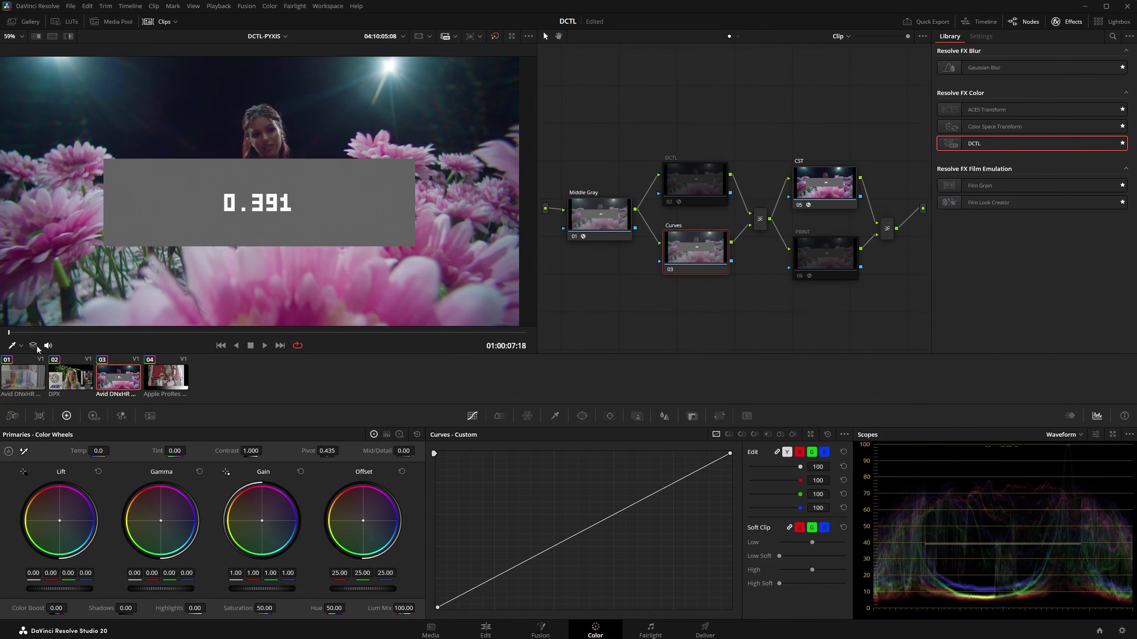
Step: Anchor the Curves node's custom curve at middle gray by sampling the viewer's gray patch, and raise the curve slightly above it
click(21, 347)
click(25, 377)
click(397, 222)
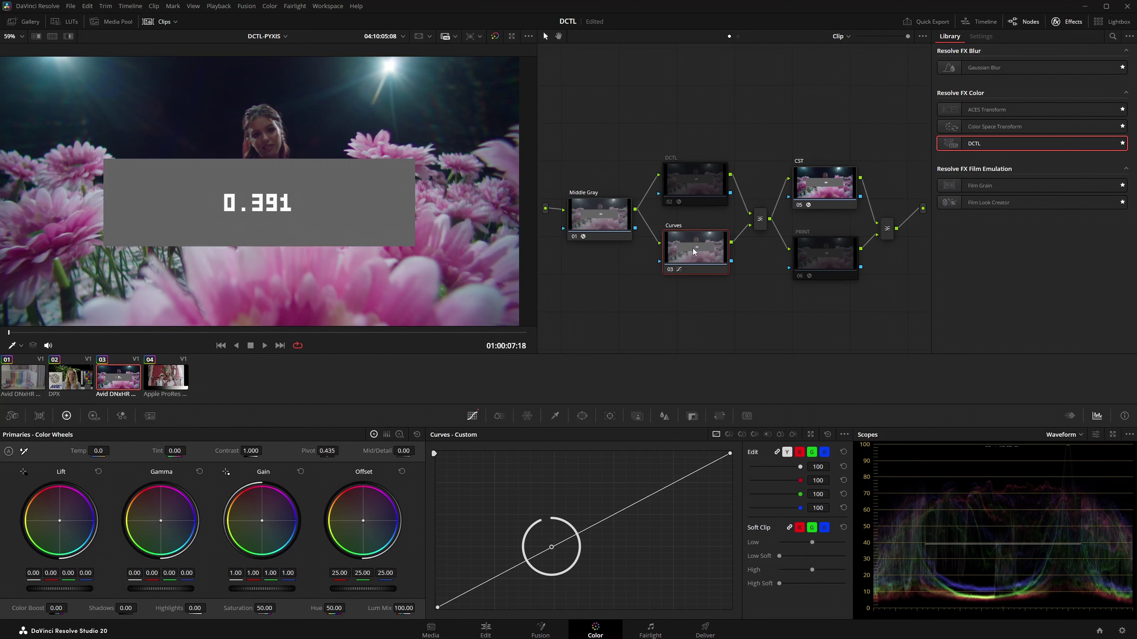
mouse_move(626, 510)
mouse_down()
mouse_move(611, 496)
mouse_move(622, 511)
mouse_up()
Step: Increase the waveform trace brightness in the scope's display settings
click(1095, 434)
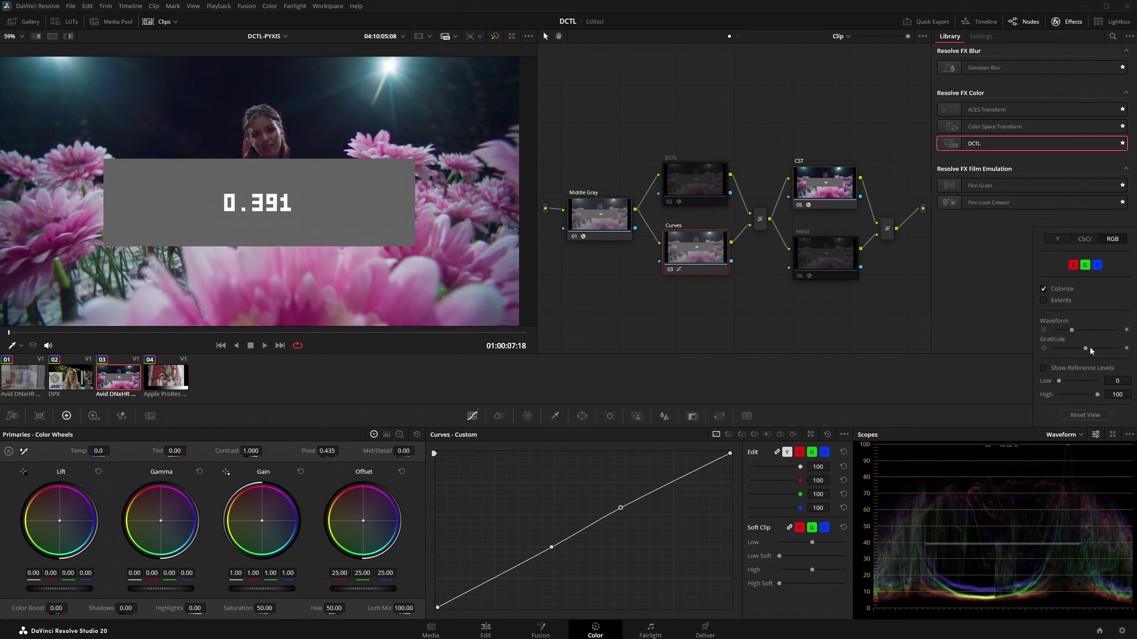
drag(1090, 330, 1094, 330)
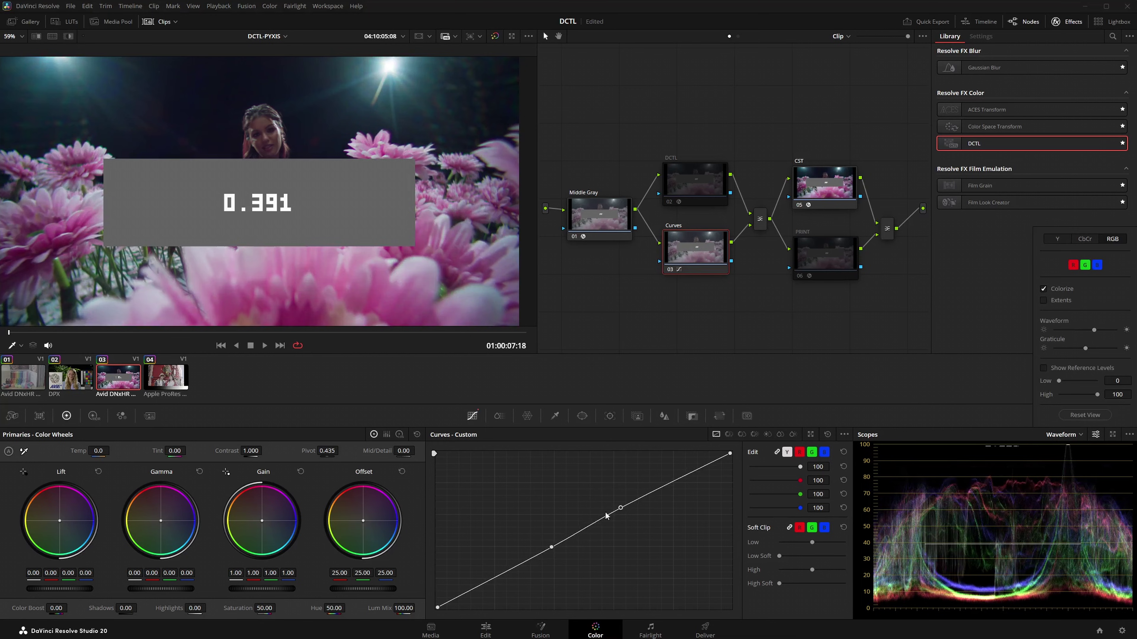
Step: Enable Linear Steps, Linear Ramp, Exponential Steps and Exponential Ramp in the Middle Gray node's DCTL
click(600, 215)
click(998, 120)
click(998, 133)
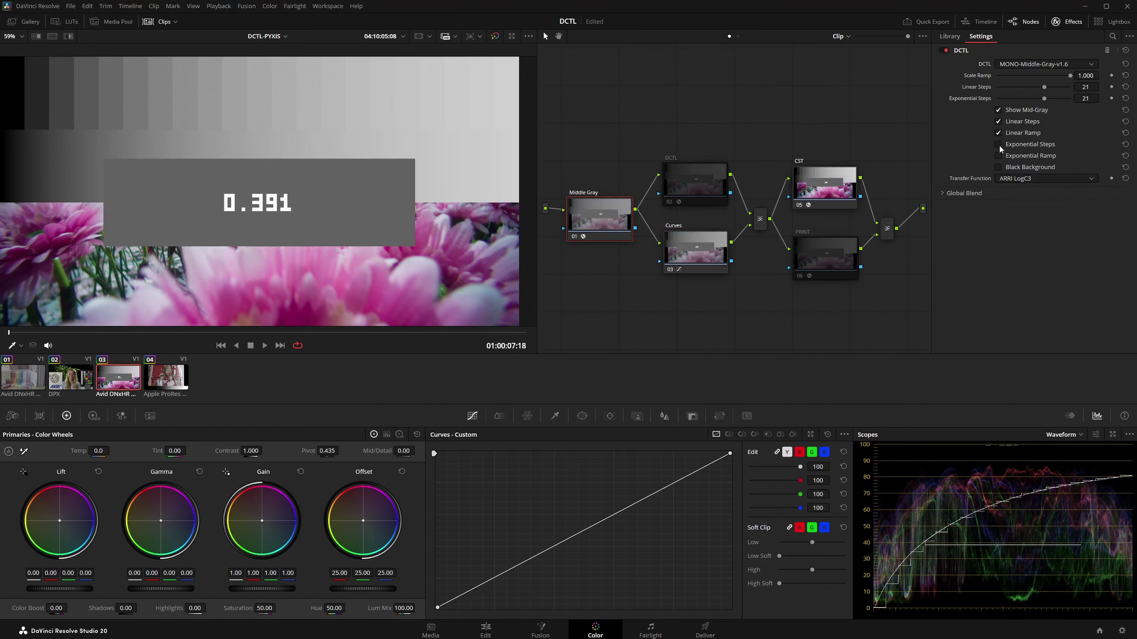
click(998, 145)
click(1001, 155)
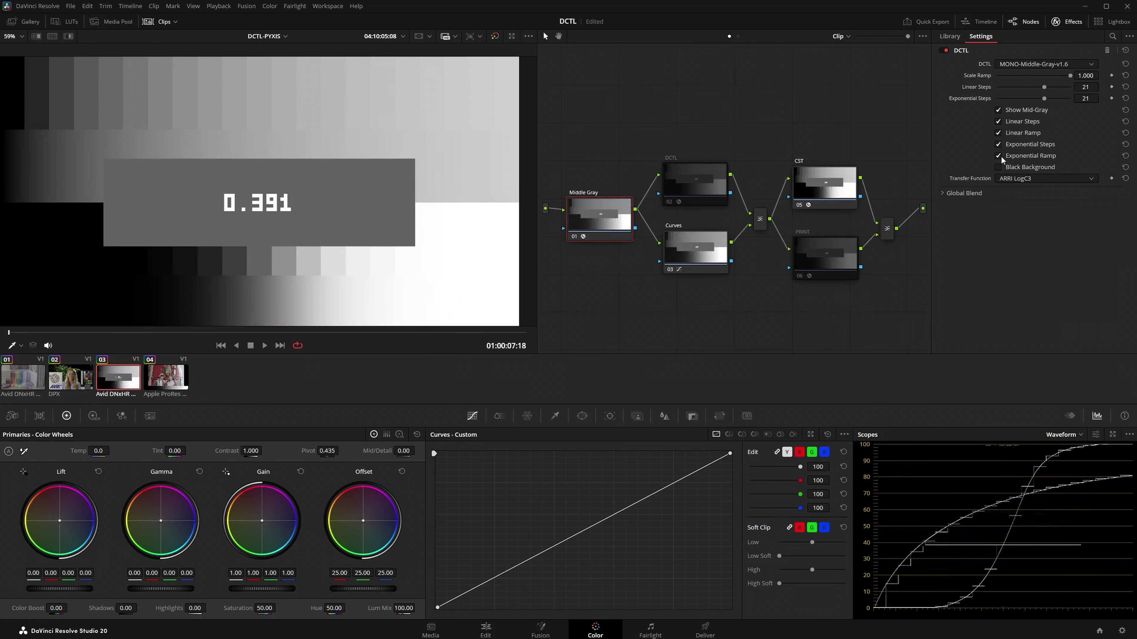
Step: Reduce the Middle Gray DCTL's Scale Ramp to 0.241 and turn off Show Mid-Gray
drag(1070, 75, 1008, 86)
click(1012, 107)
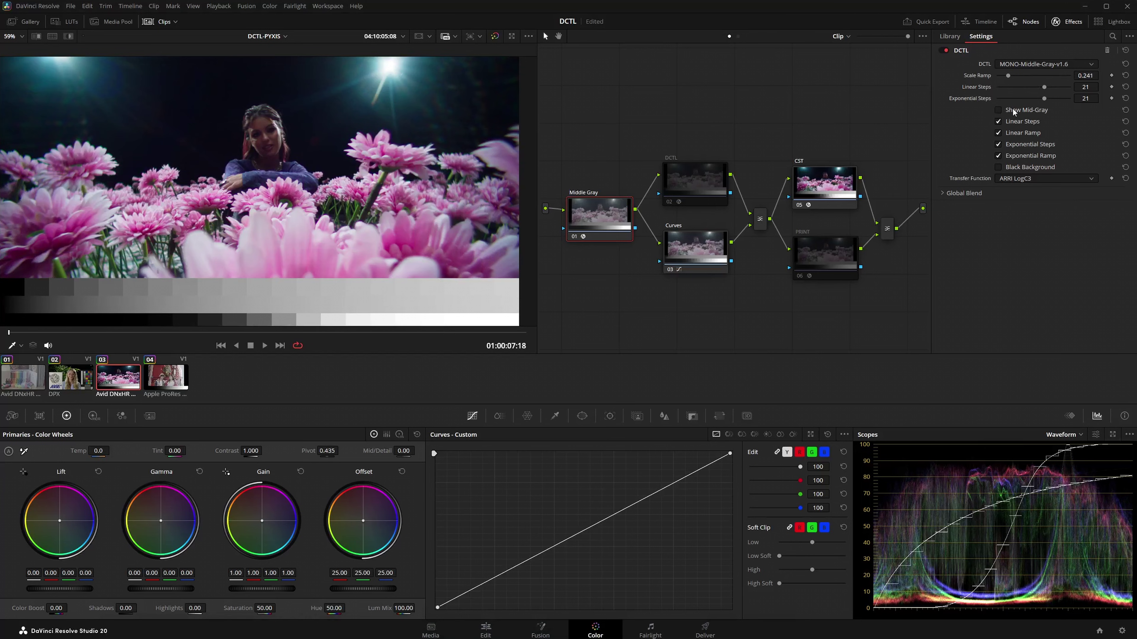
click(1012, 107)
click(1012, 107)
Step: Disable Linear Steps, Linear Ramp and Exponential Steps so that only the Exponential Ramp is overlaid on the image
click(998, 121)
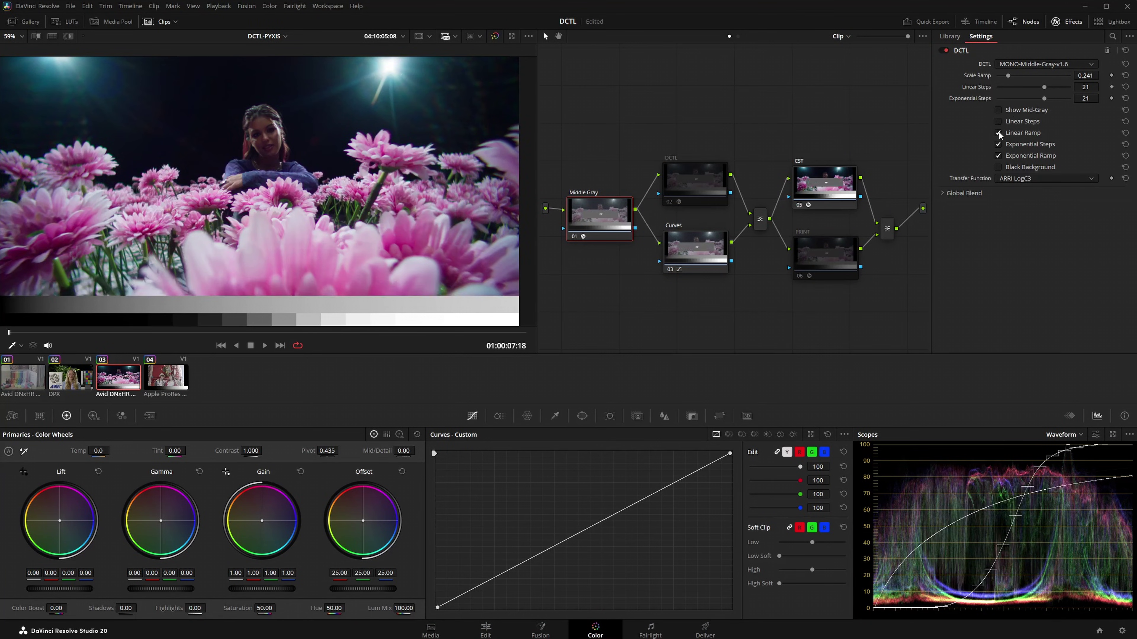
click(998, 133)
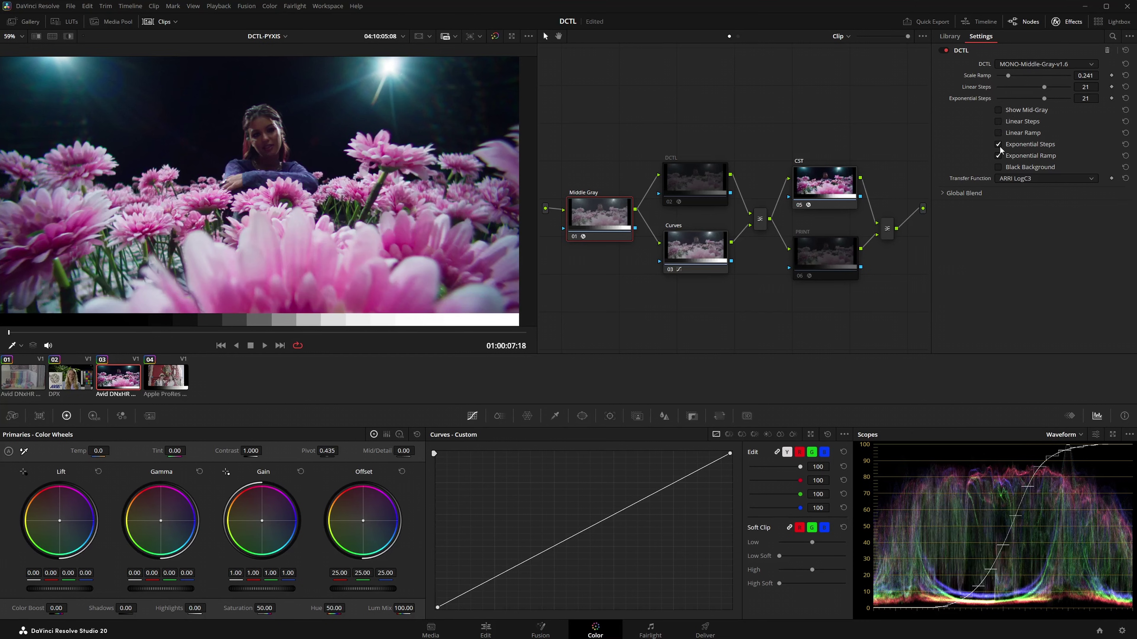
click(999, 144)
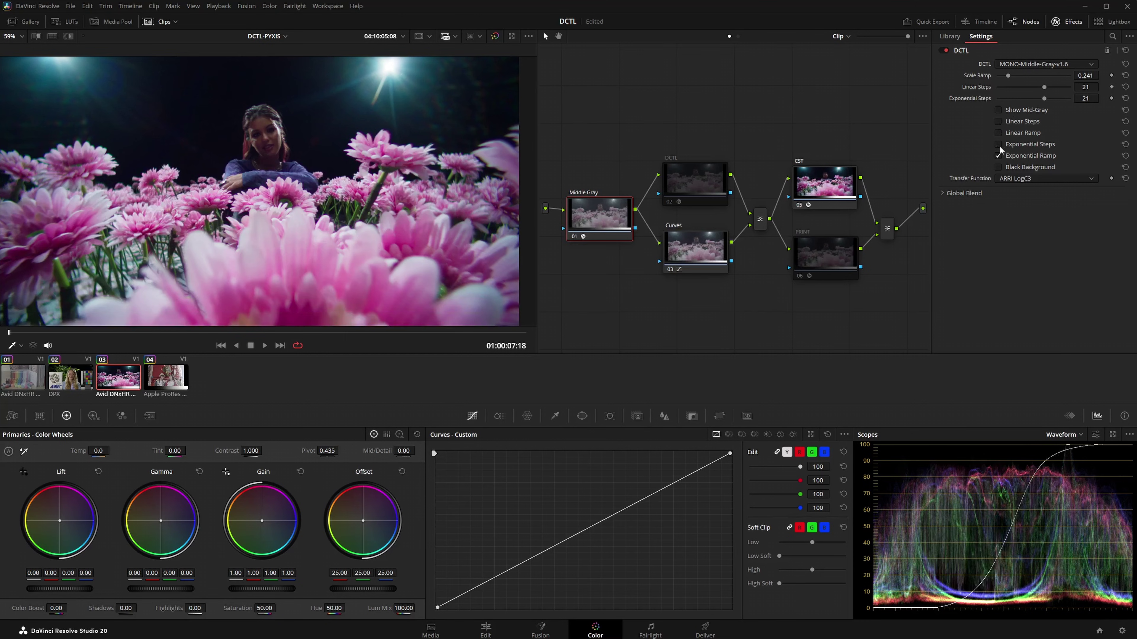
Step: Expand the waveform into a floating scopes window and place it below the node graph
click(1113, 435)
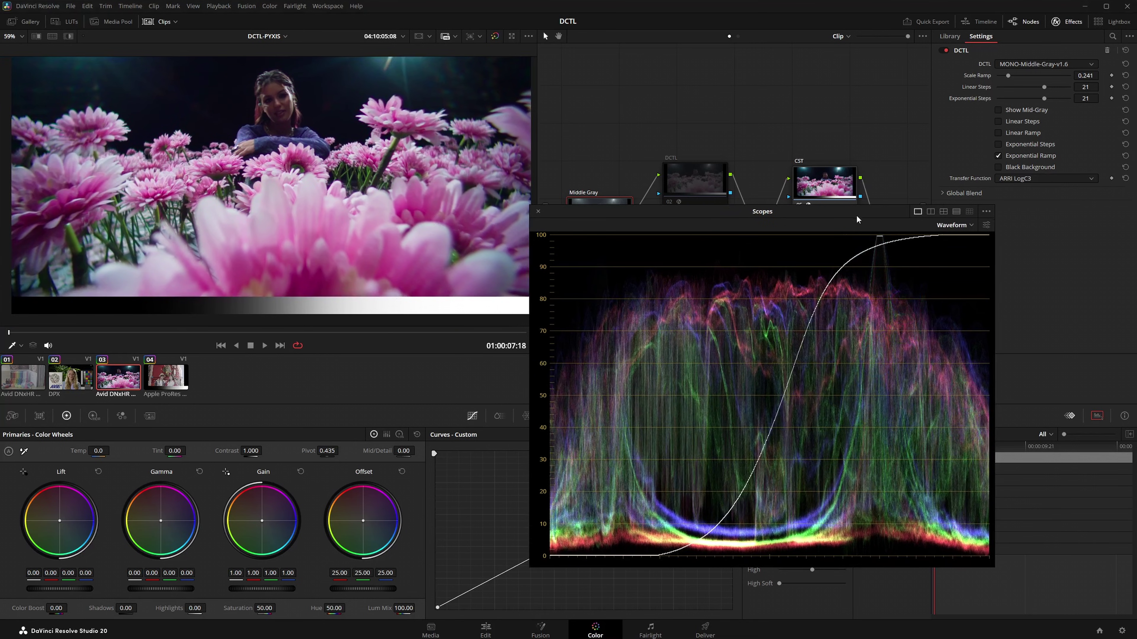
drag(856, 216, 850, 238)
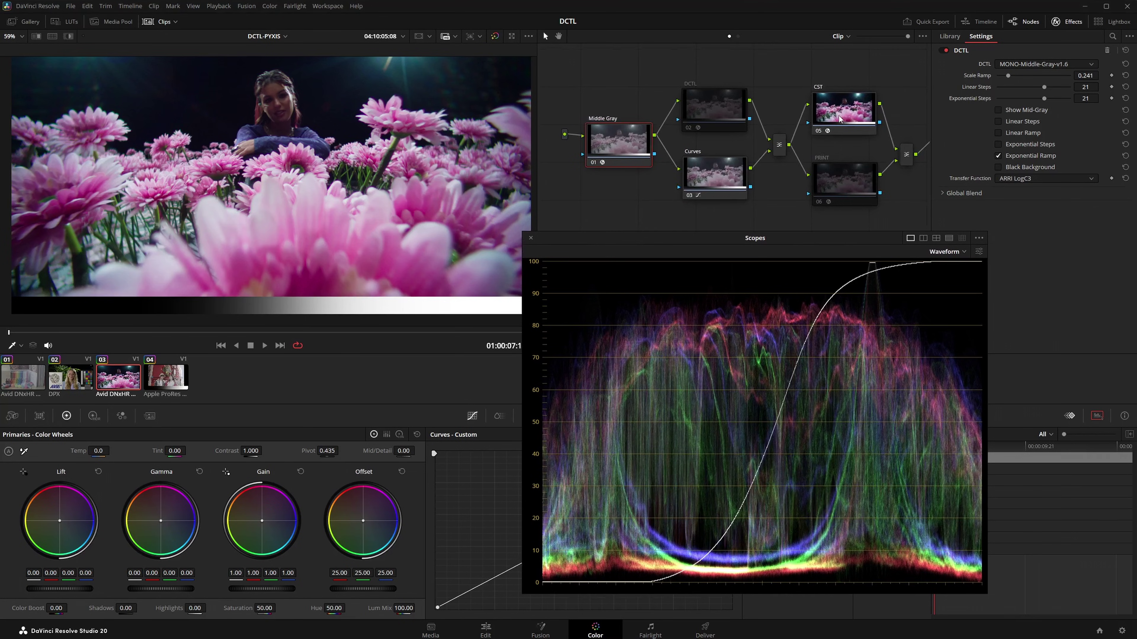
Step: Switch the Middle Gray DCTL's transfer function to DaVinci Intermediate, and set it back to ARRI LogC3
click(1027, 237)
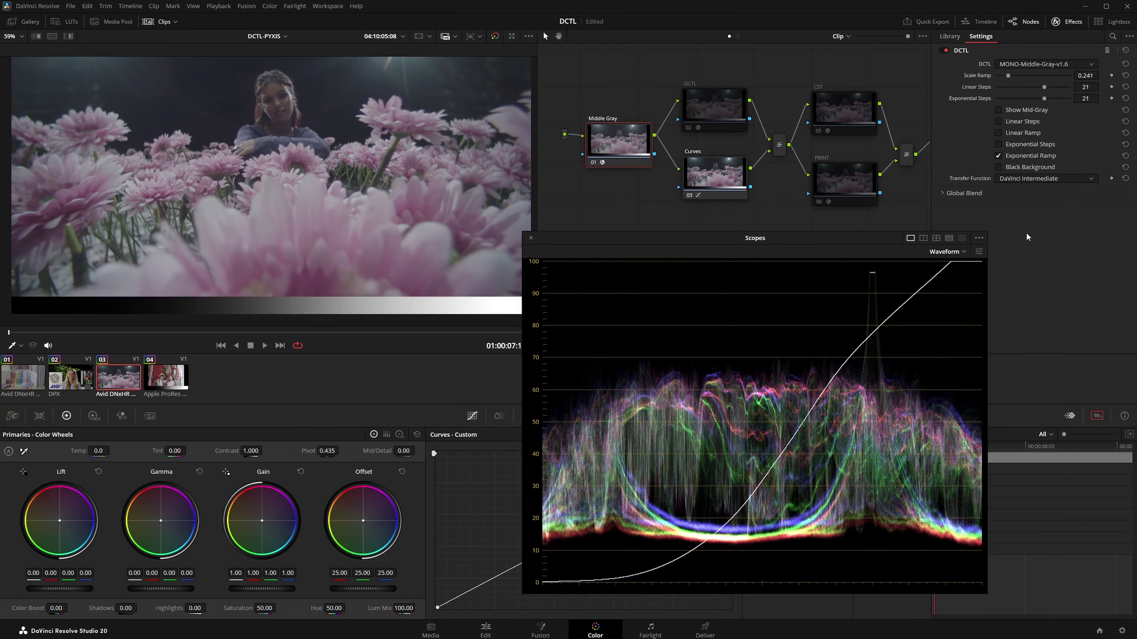
click(1052, 178)
click(1044, 231)
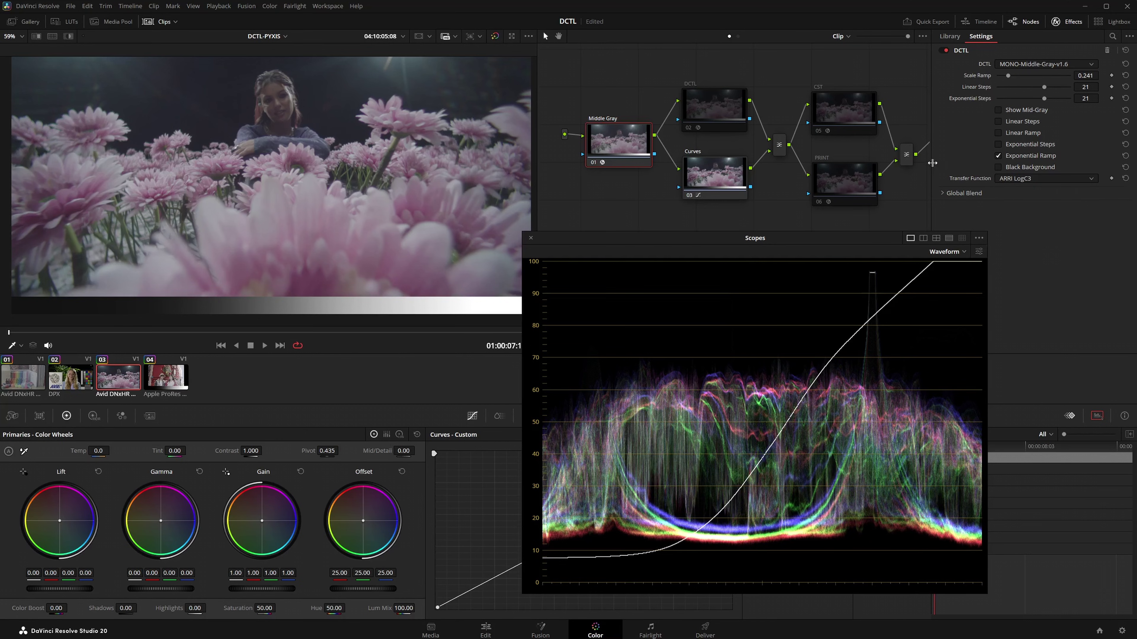
Step: Enable the CST node and reset the adjustments on the Curves node
click(850, 116)
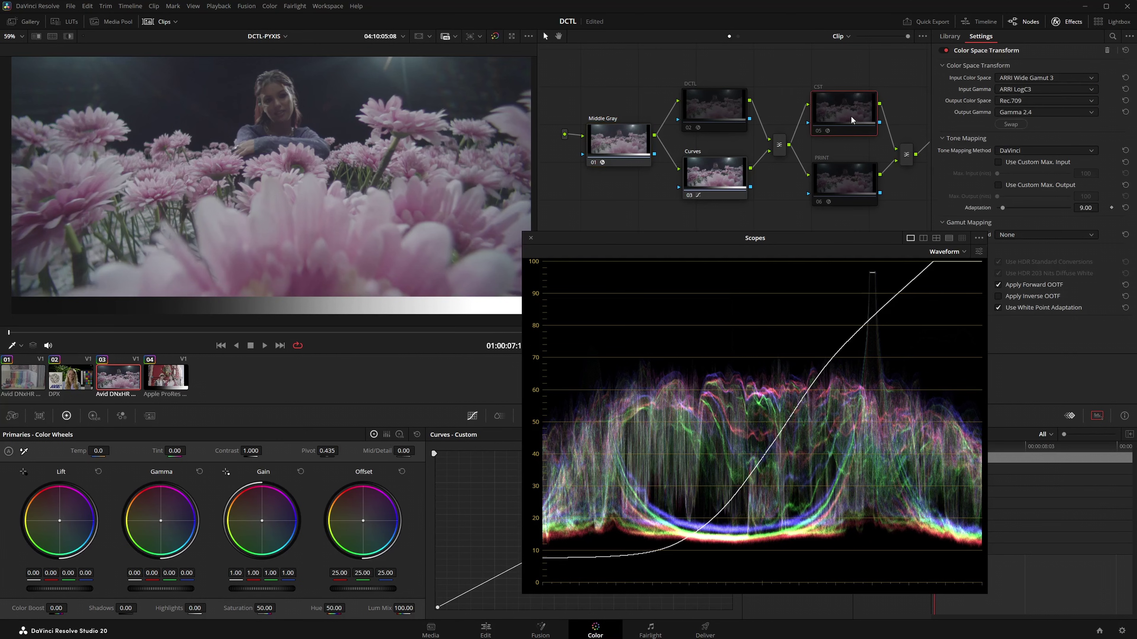
key(ctrl+d)
click(700, 178)
click(851, 117)
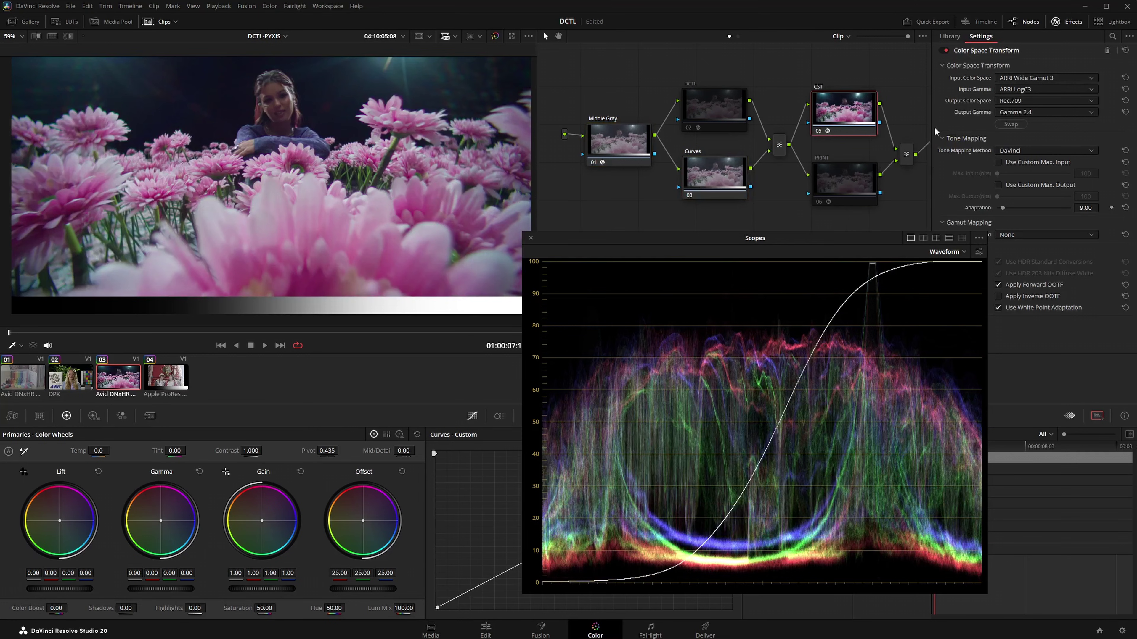
Step: Compare the CST node's tone mapping by setting the method to None and restoring it to DaVinci
click(1043, 152)
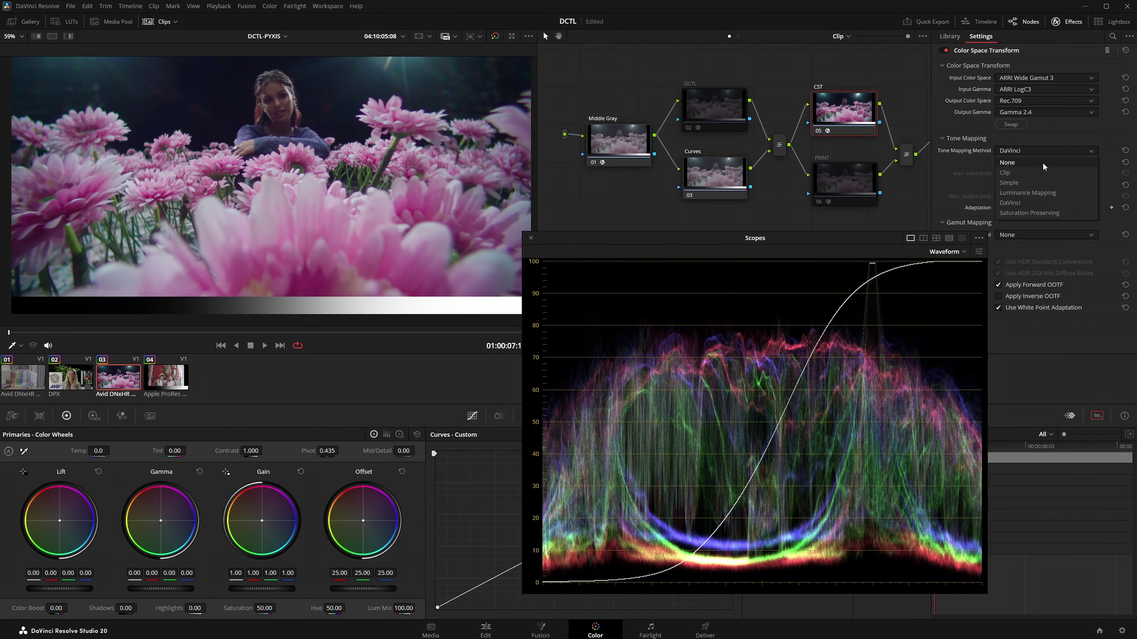
click(1043, 163)
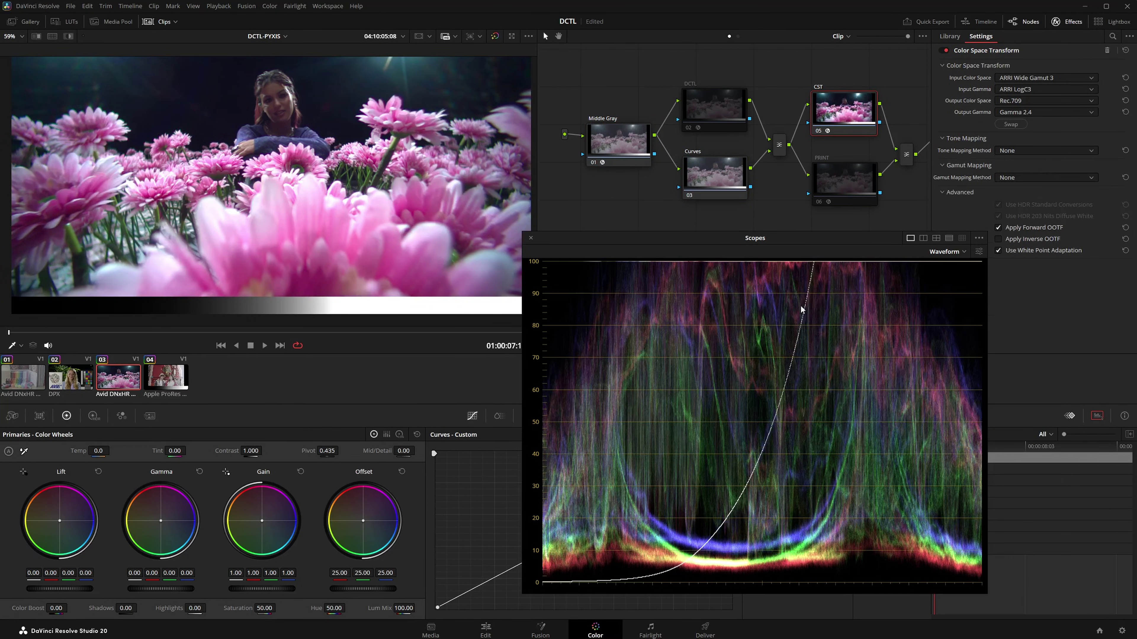
click(1051, 151)
click(1042, 203)
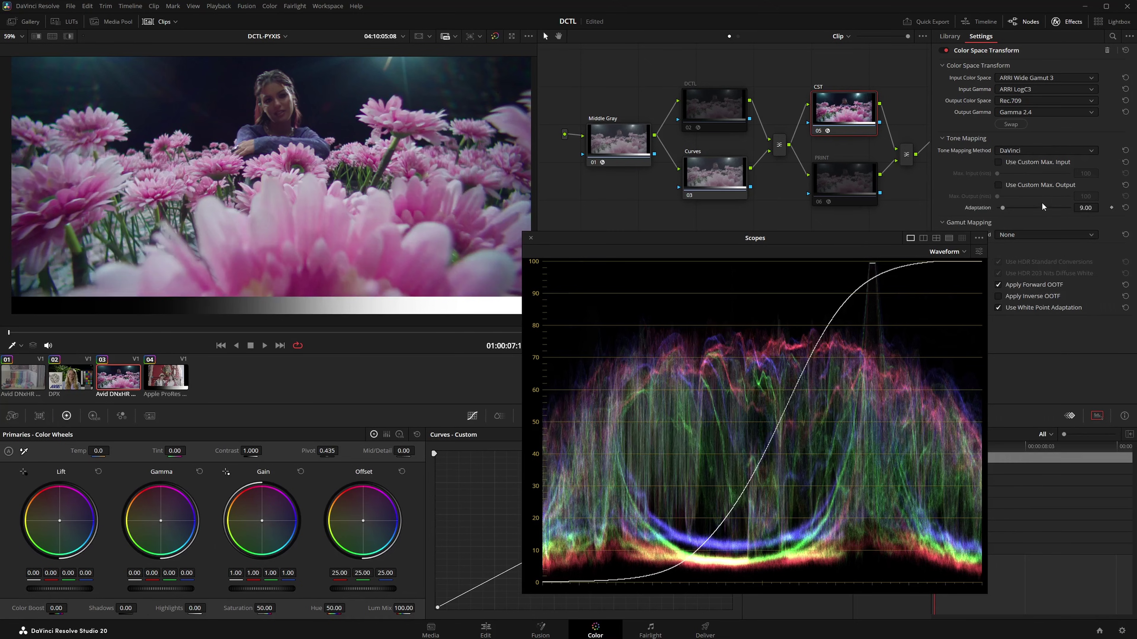
Step: Enable the PRINT node and apply its Rec709 Kodak 2383 D55 LUT
click(848, 189)
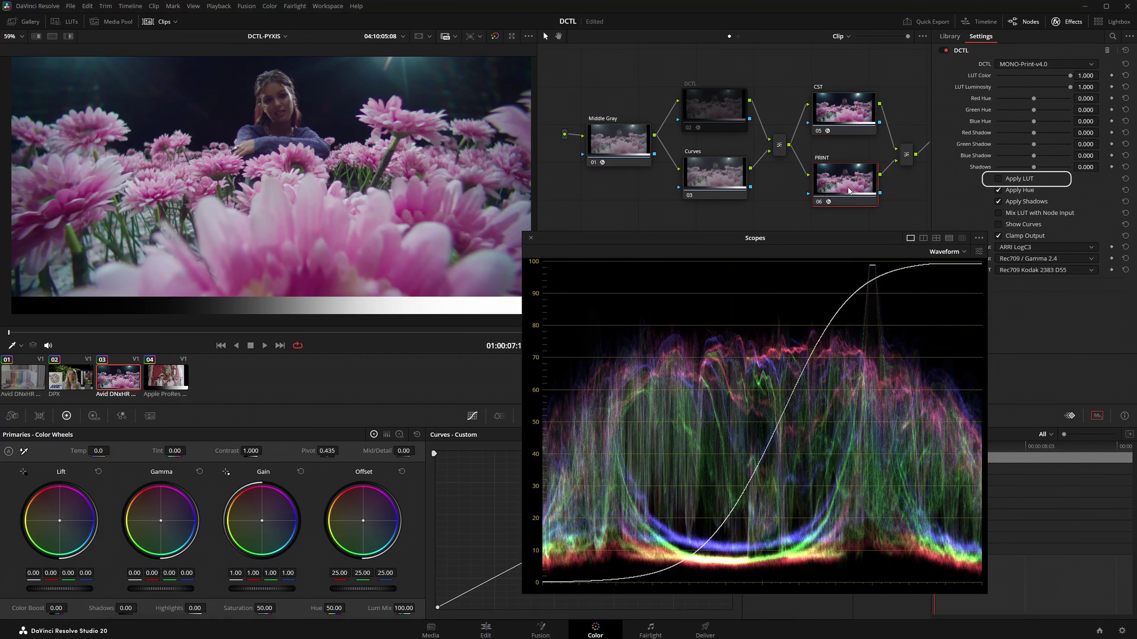
click(999, 179)
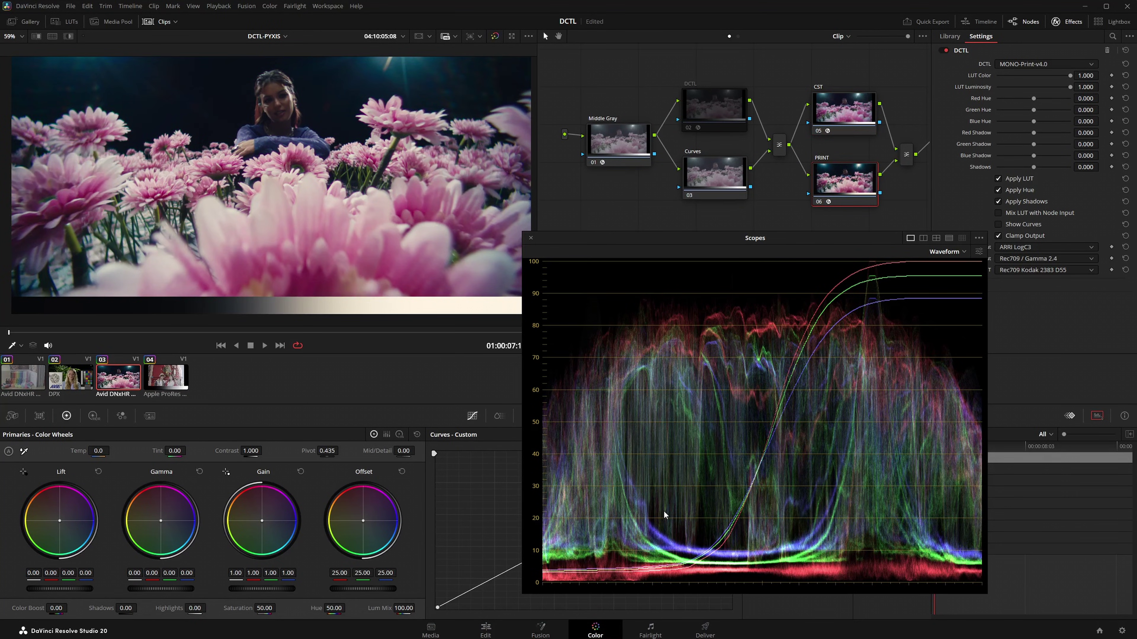
Step: Lower the print's red, green and blue shadows to -0.046, -0.055 and -0.069, and compare the result with Apply Shadows off and on
drag(663, 511, 760, 417)
scroll(677, 488, up, 4)
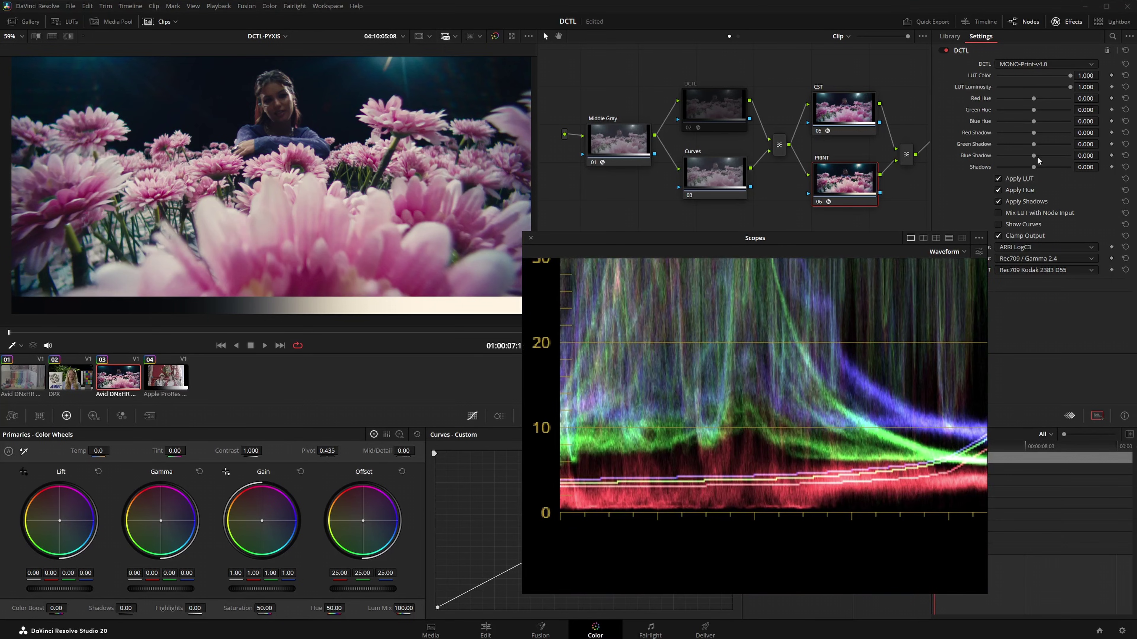
drag(1036, 157, 1016, 138)
scroll(729, 408, down, 5)
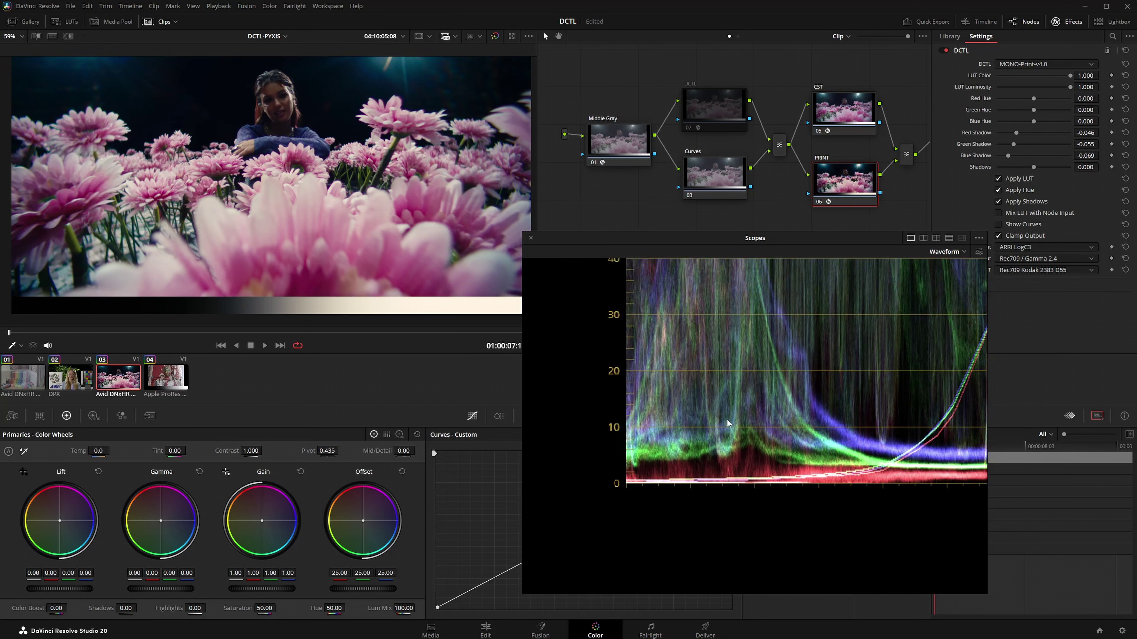
click(1022, 202)
click(1019, 202)
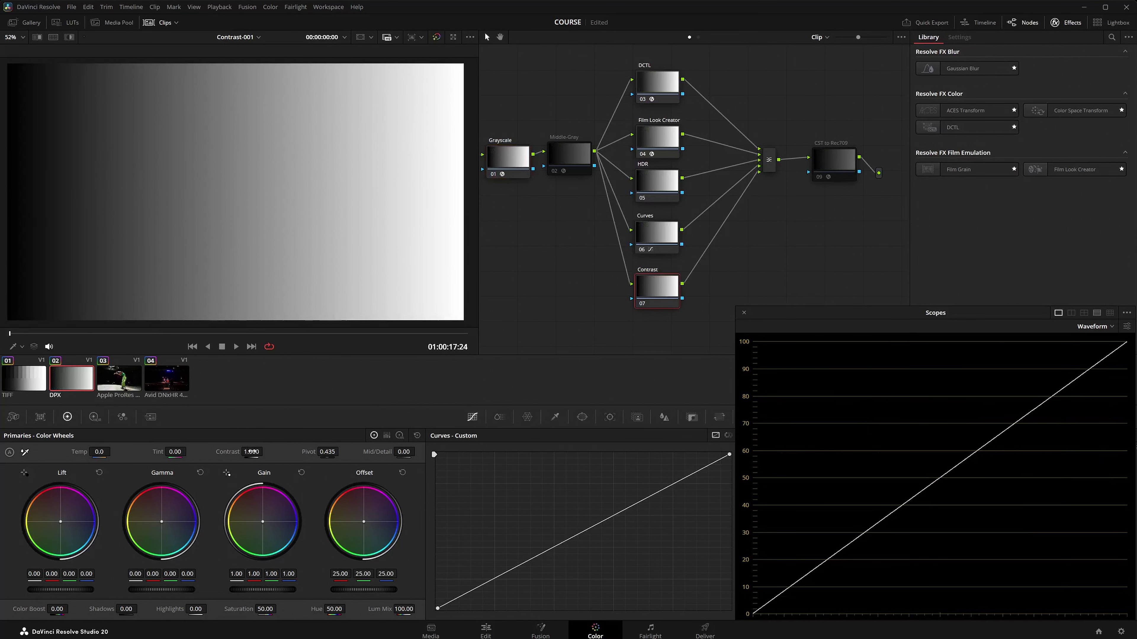
Step: In the COURSE project, raise the Contrast node's contrast to 1.162 and bend the Curves node's custom curve into an S-shape
mouse_move(252, 451)
mouse_down()
mouse_move(287, 451)
mouse_move(260, 451)
mouse_move(273, 451)
mouse_up()
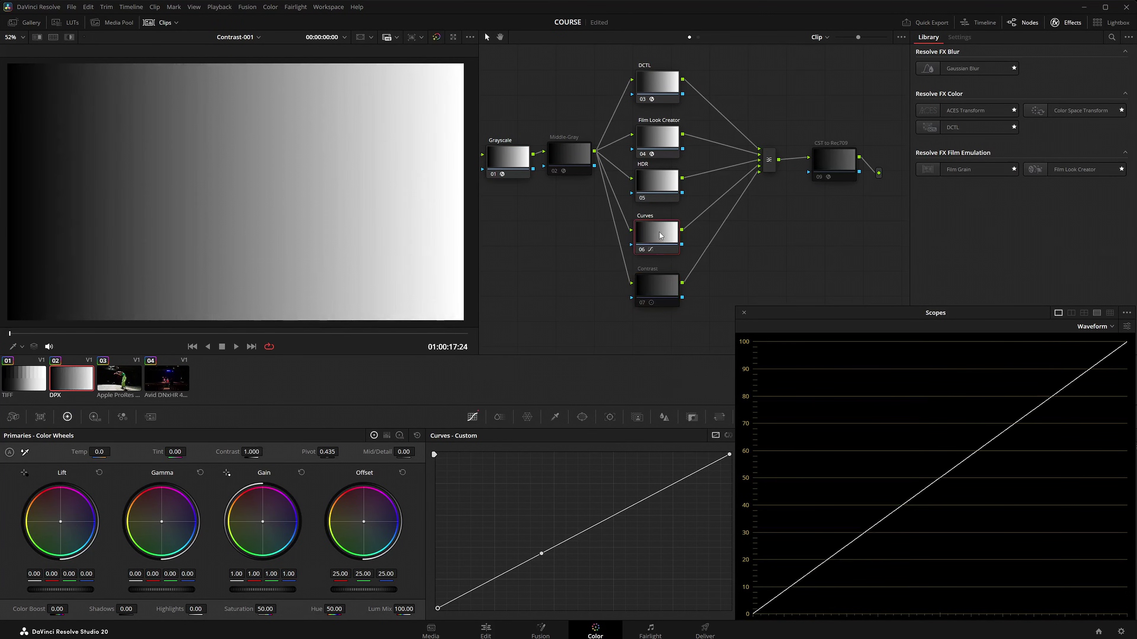
drag(591, 510, 604, 489)
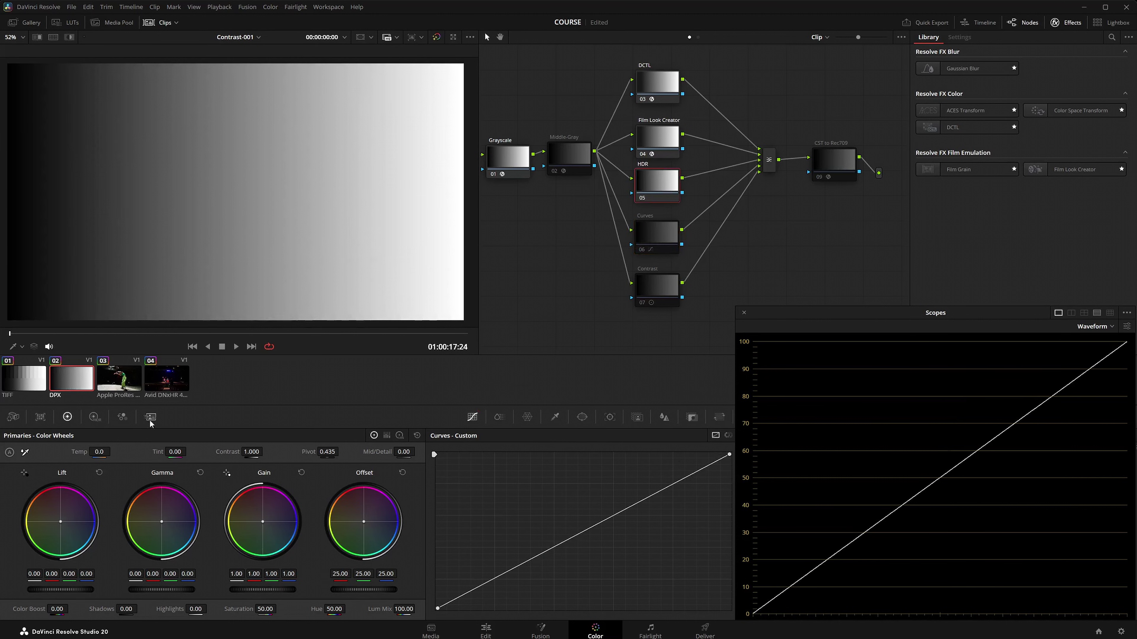
Step: Raise the HDR node's contrast to 1.220 and adjust the contrast settings of the Film Look Creator node
click(94, 417)
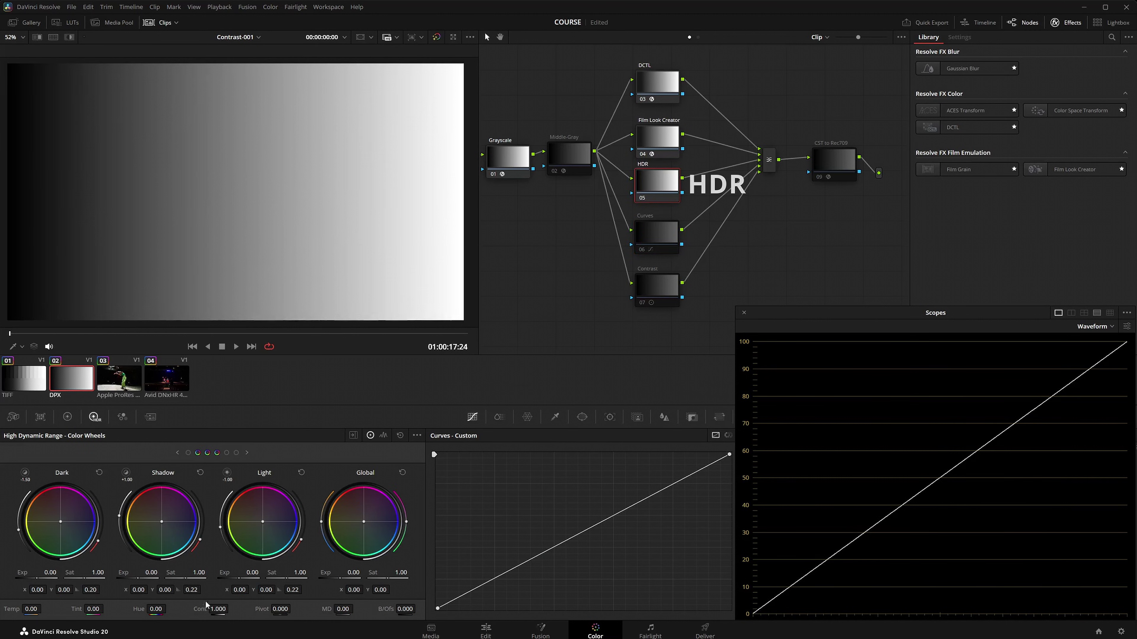
drag(218, 609, 235, 609)
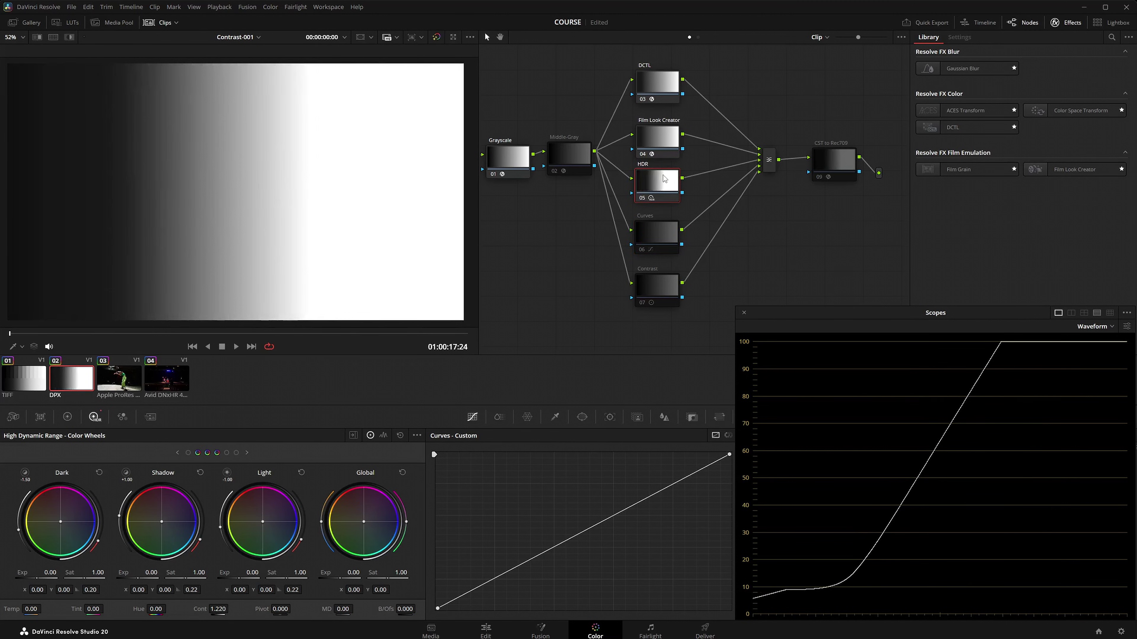
click(661, 141)
drag(1019, 190, 1092, 219)
Step: Disable the Film Look Creator node and raise the contrast of the DCTL node's MONO-Contrast-v1.0 effect
key(ctrl+d)
click(657, 88)
drag(1022, 76, 1024, 99)
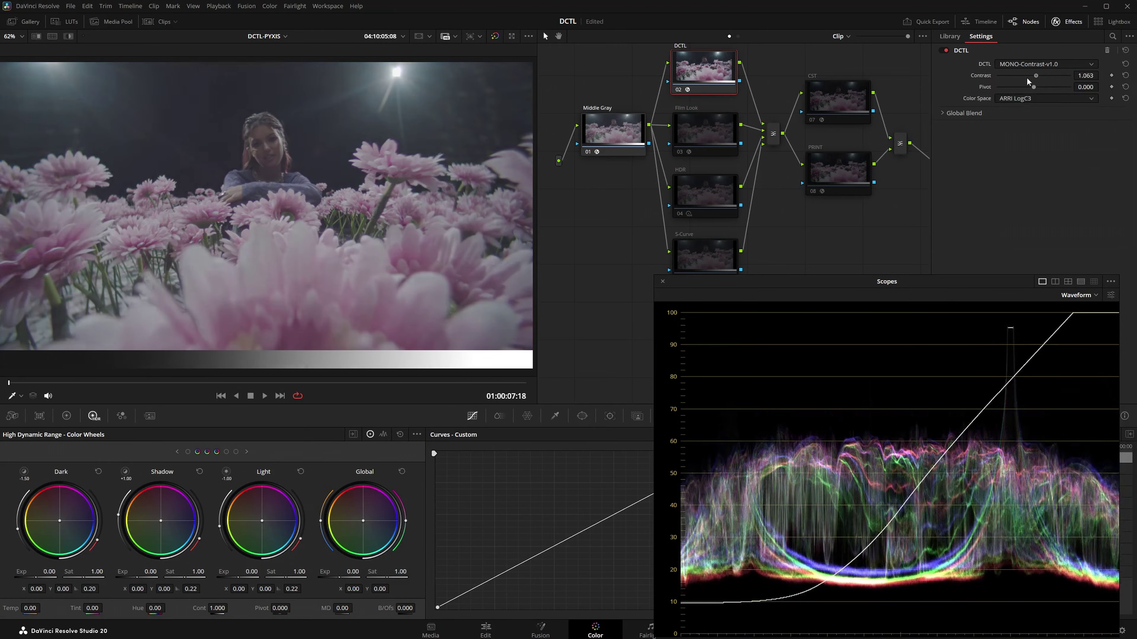
drag(1027, 77, 1062, 96)
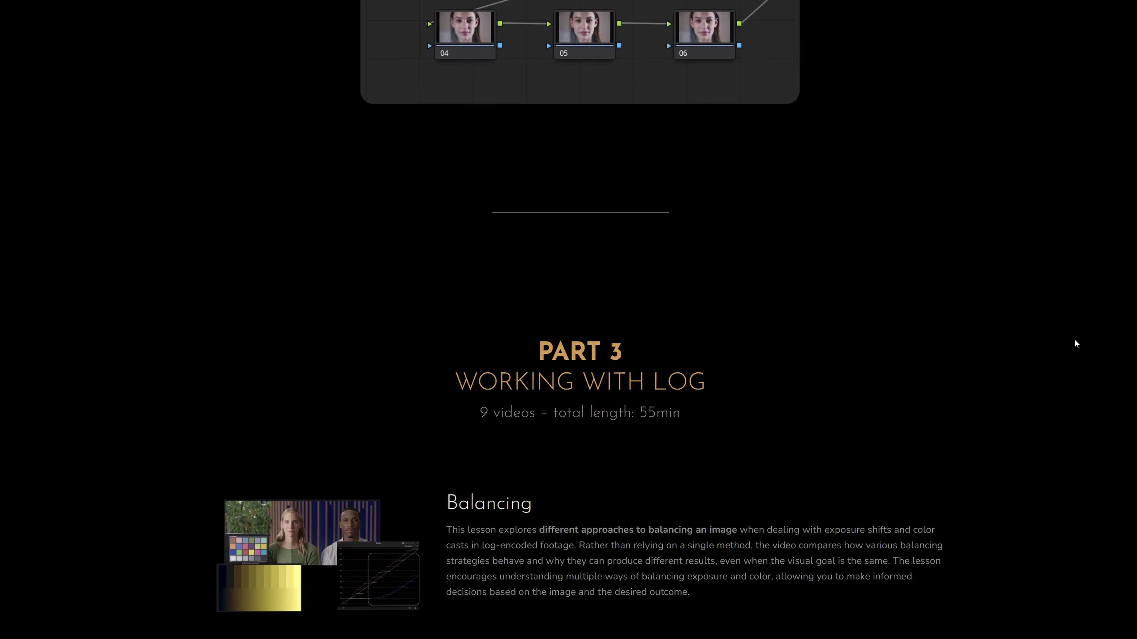
Step: Browse the course web page from Part 3, Working with Log, down to the instructor and feedback sections
scroll(1075, 344, down, 15)
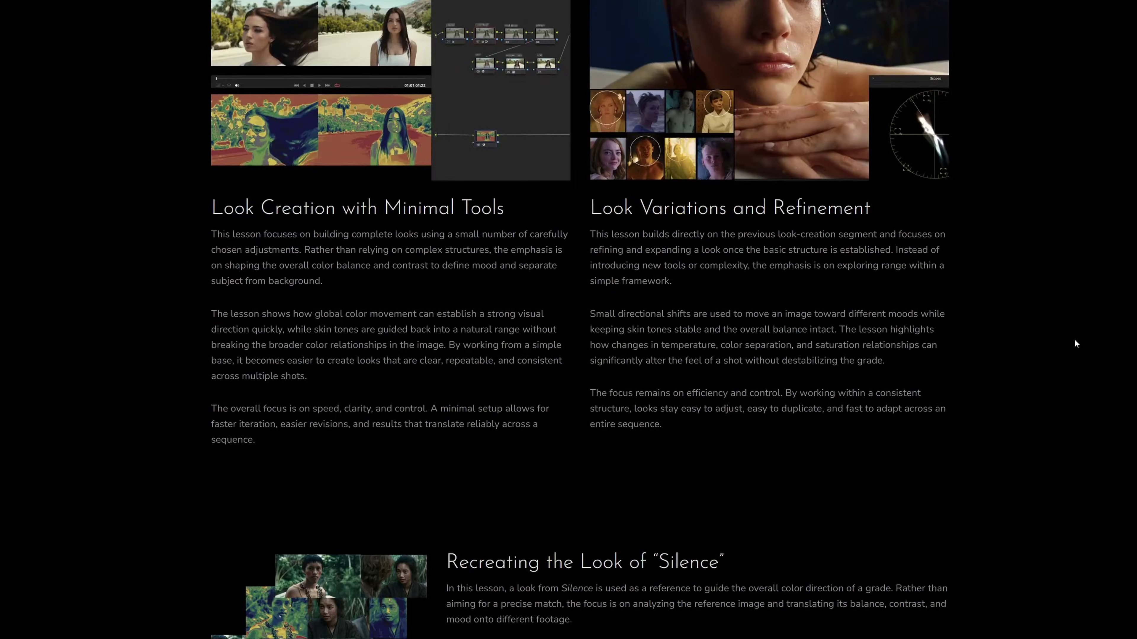
scroll(1075, 340, down, 10)
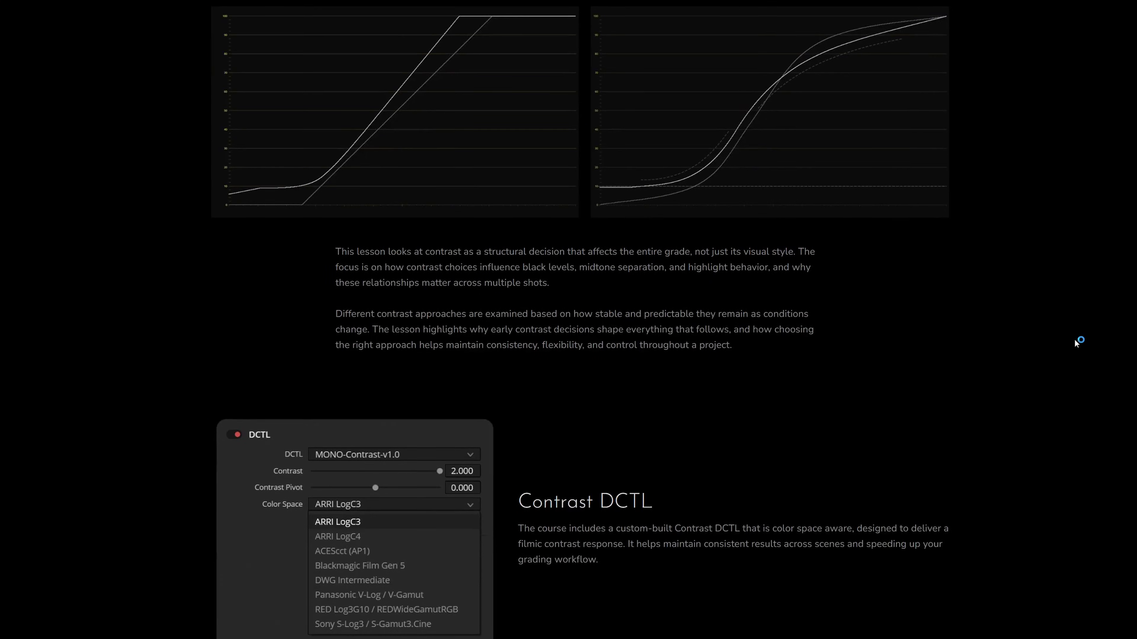
scroll(1077, 342, down, 15)
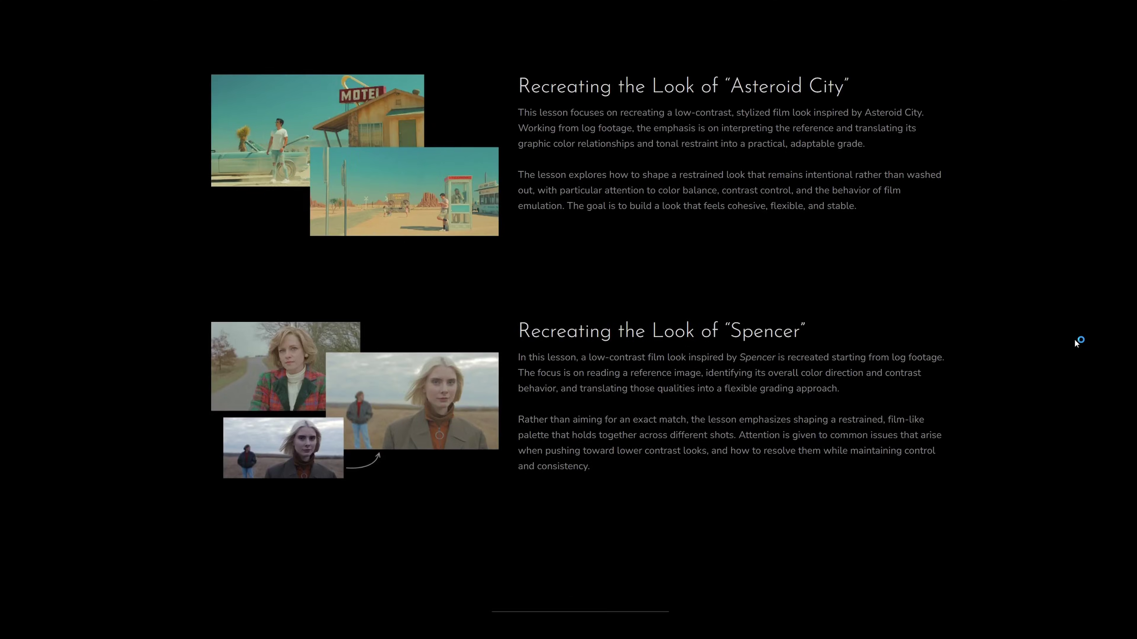
scroll(1075, 208, down, 10)
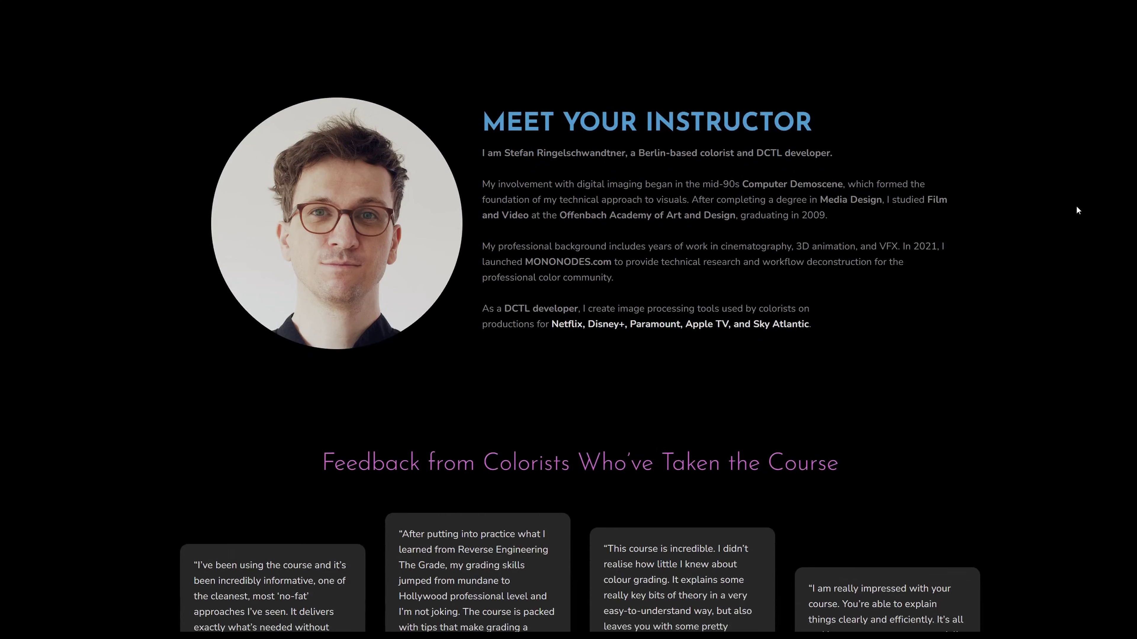